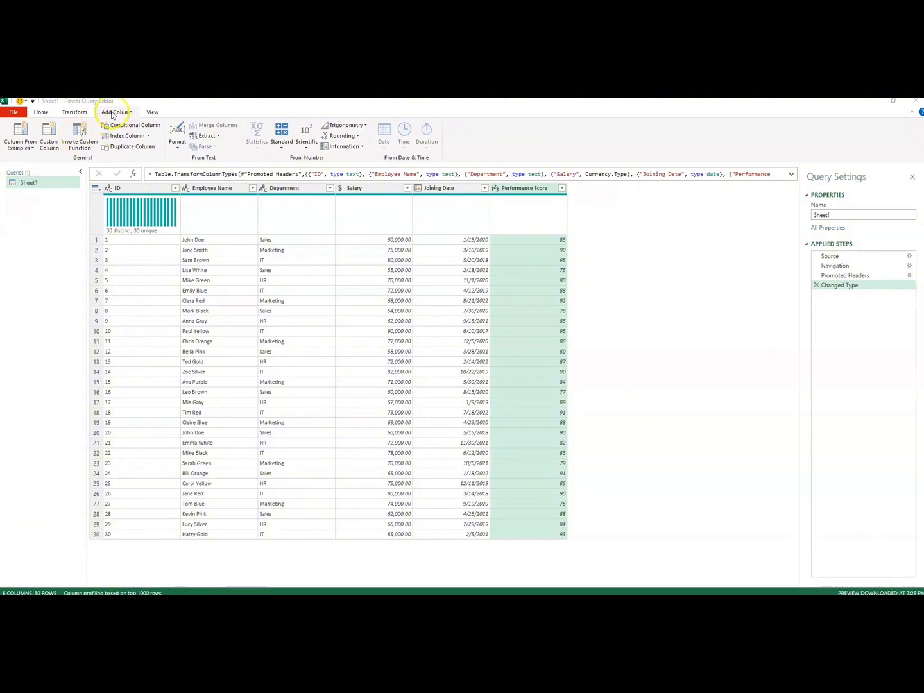
- Start a new conditional column and name it Ratings
click(135, 126)
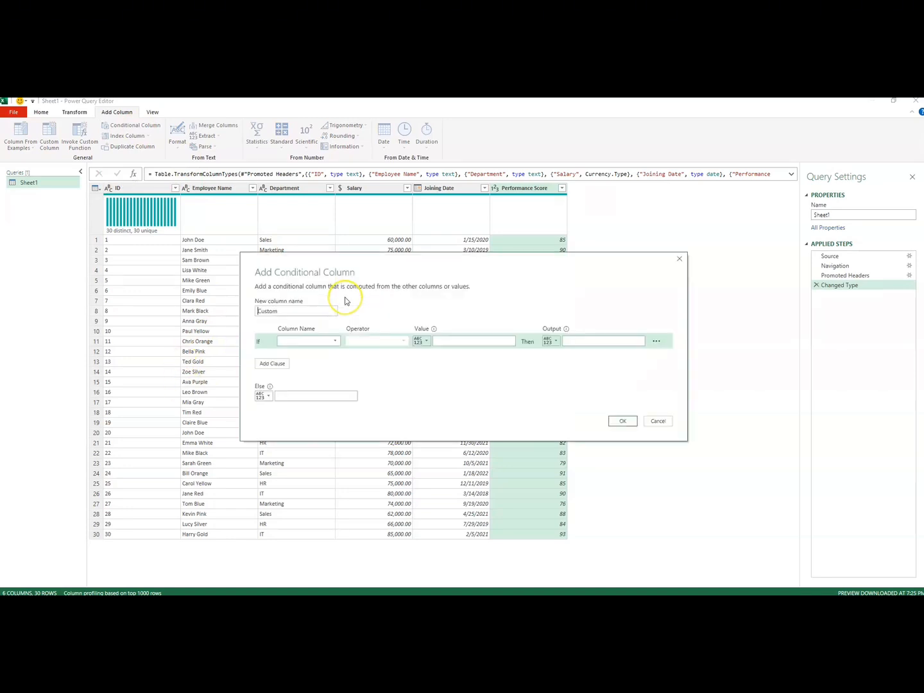
drag(342, 274, 324, 263)
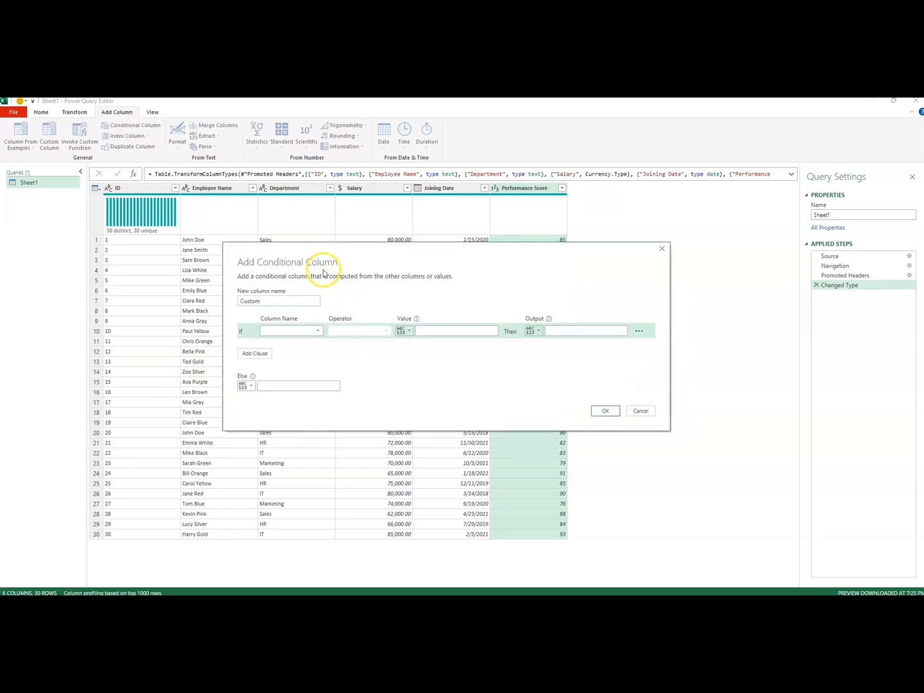
click(268, 301)
drag(268, 302, 233, 301)
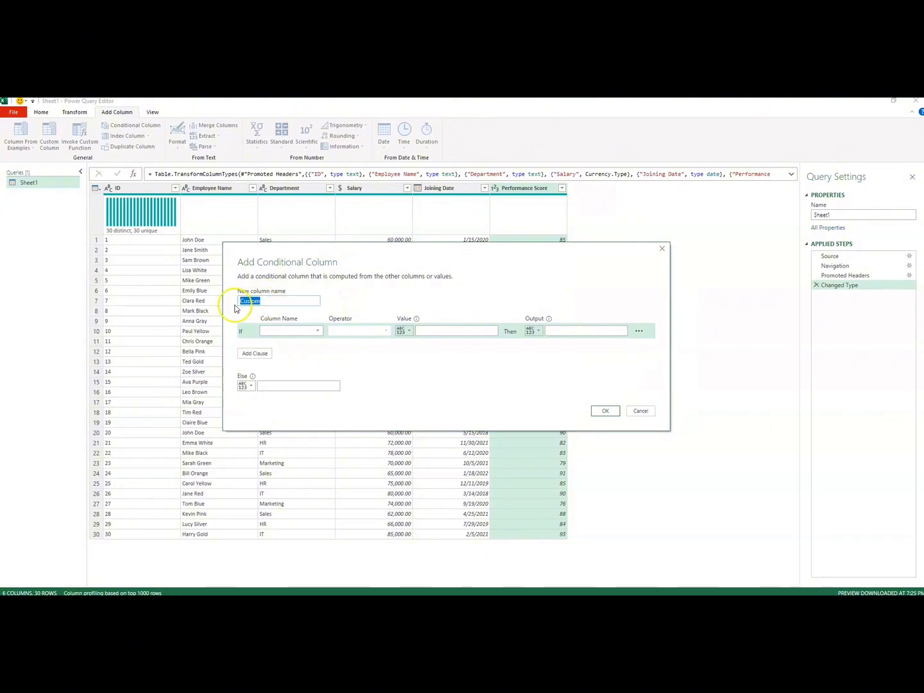
key(BackSpace)
text(Ratings)
- Define the first condition so that a Performance Score that is less than 80 outputs Low
click(271, 331)
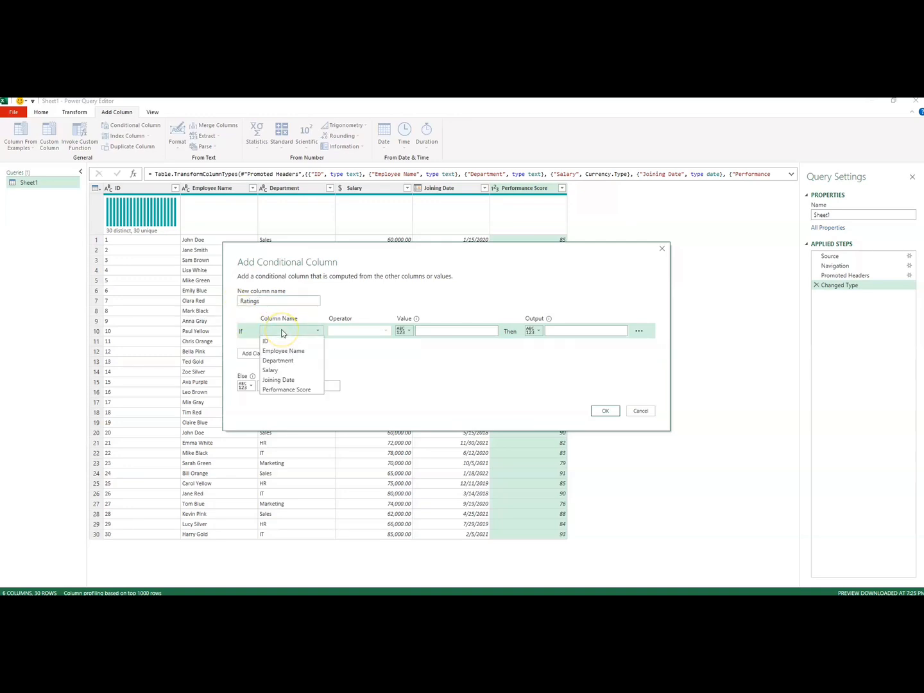
click(284, 389)
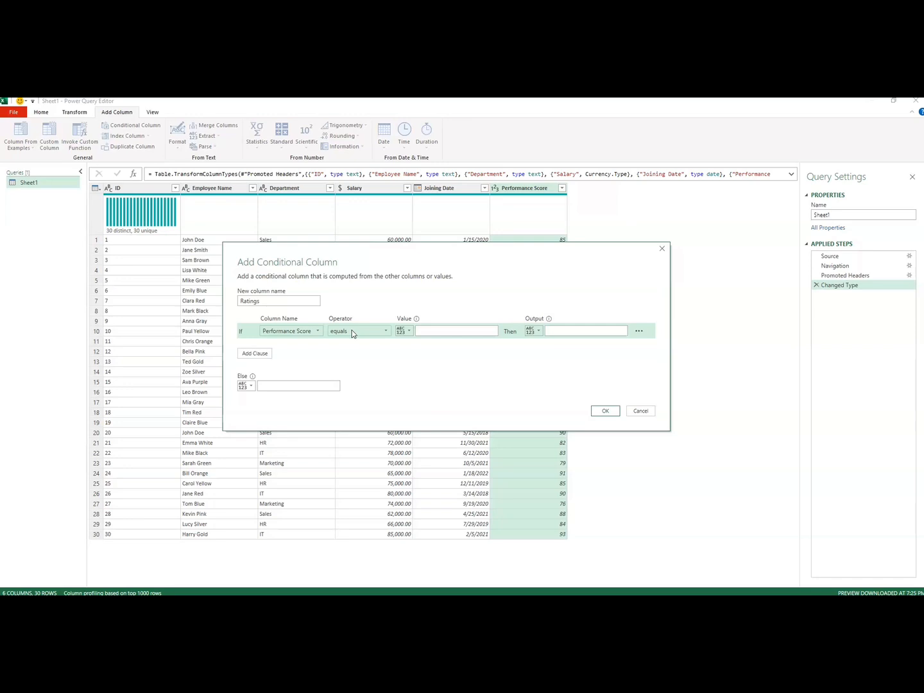
click(382, 332)
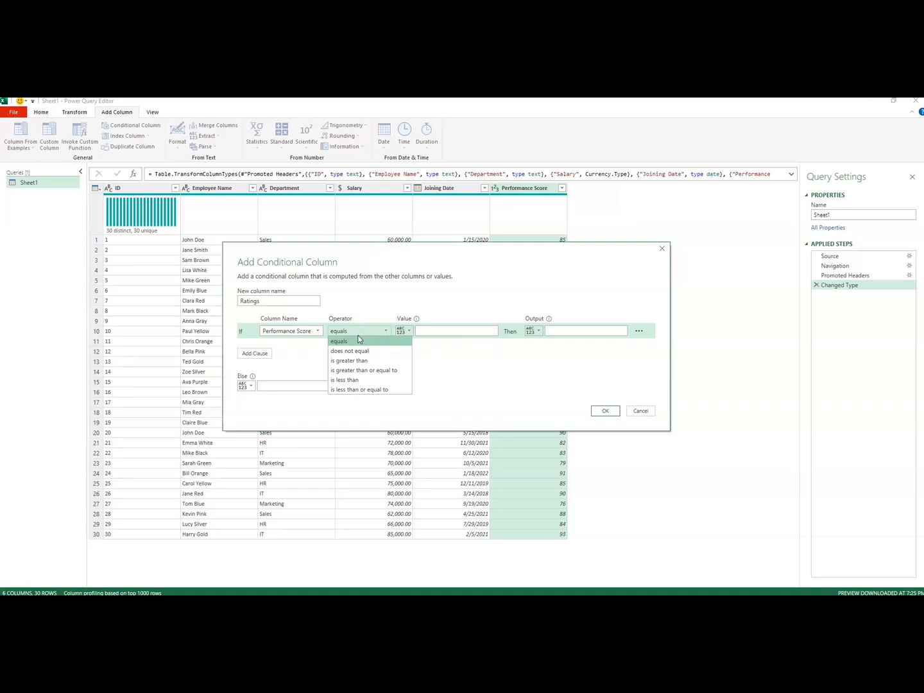
click(346, 380)
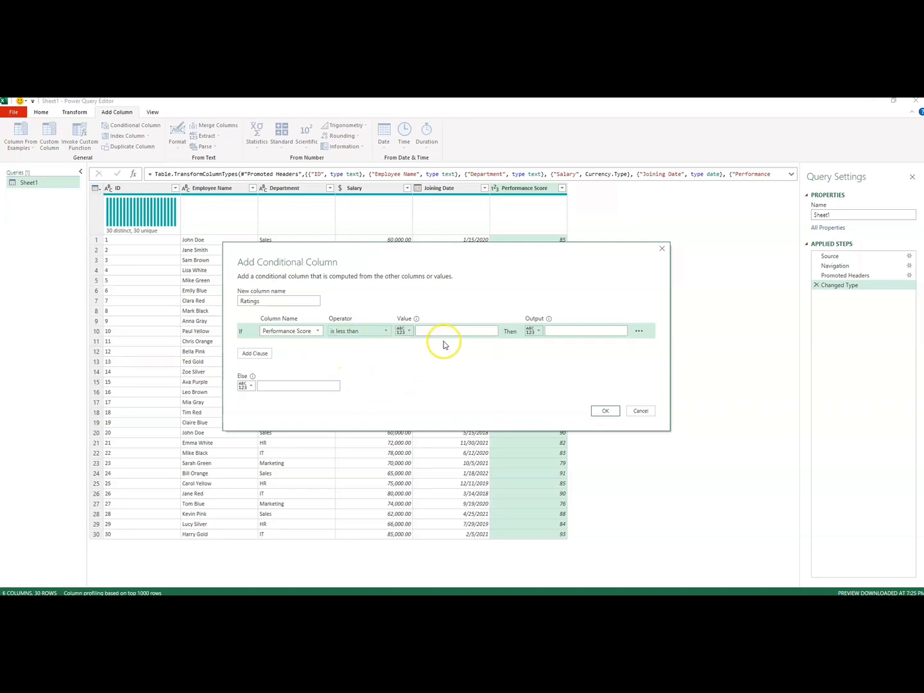
click(409, 332)
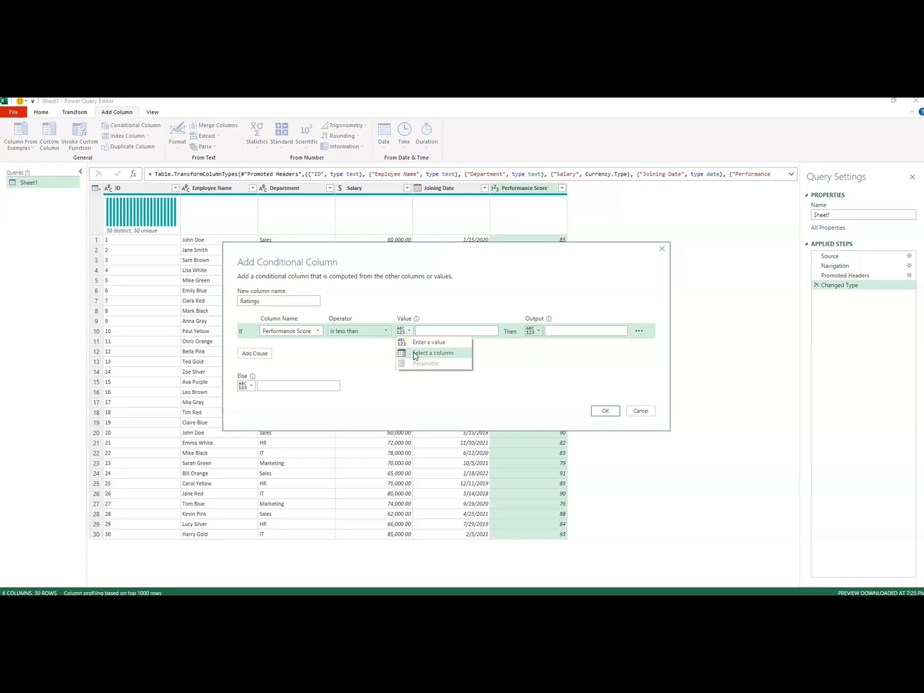
click(424, 328)
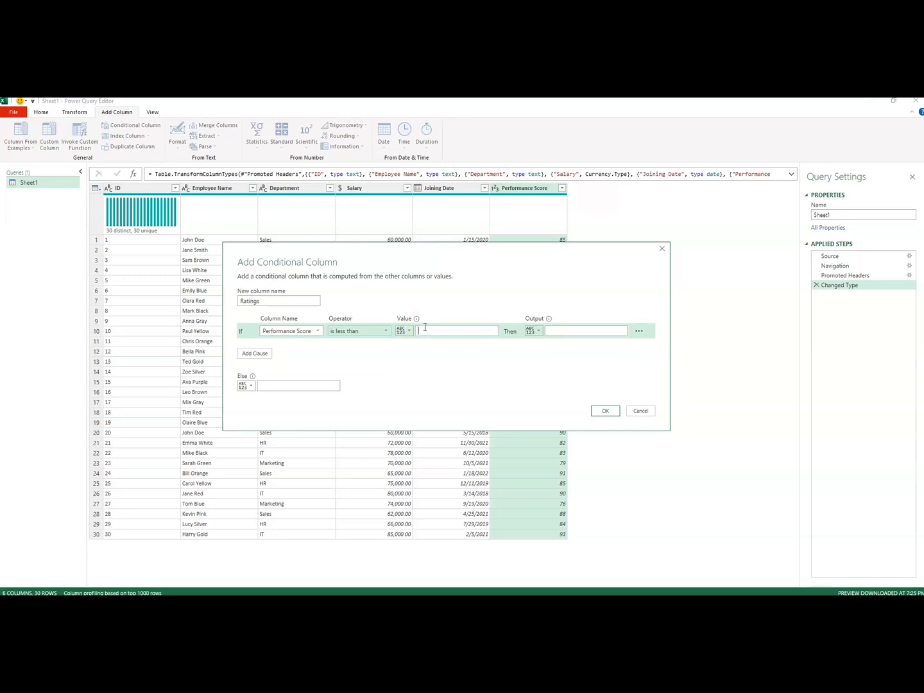
text(80)
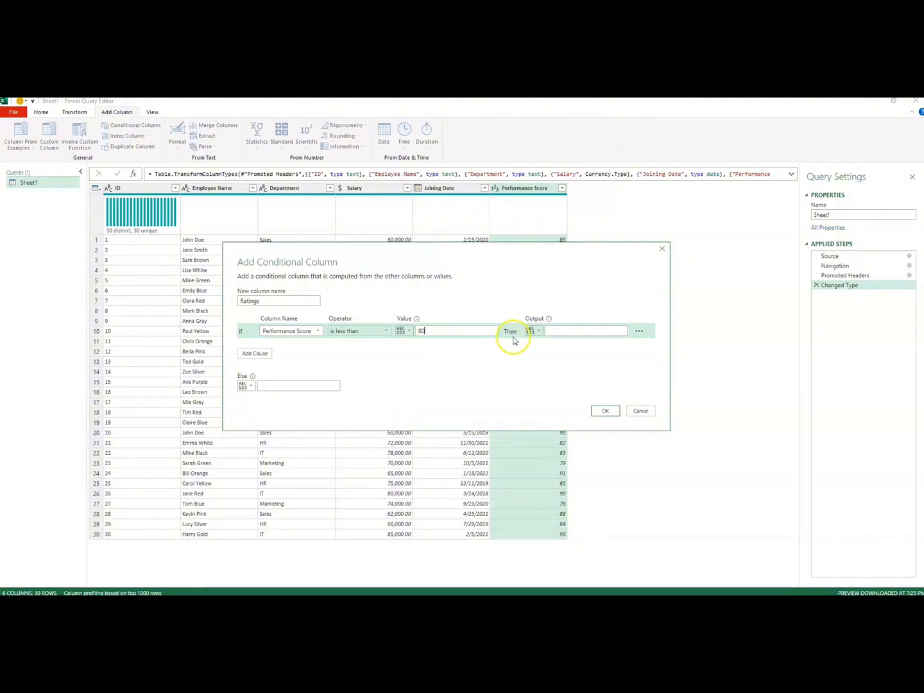
click(551, 332)
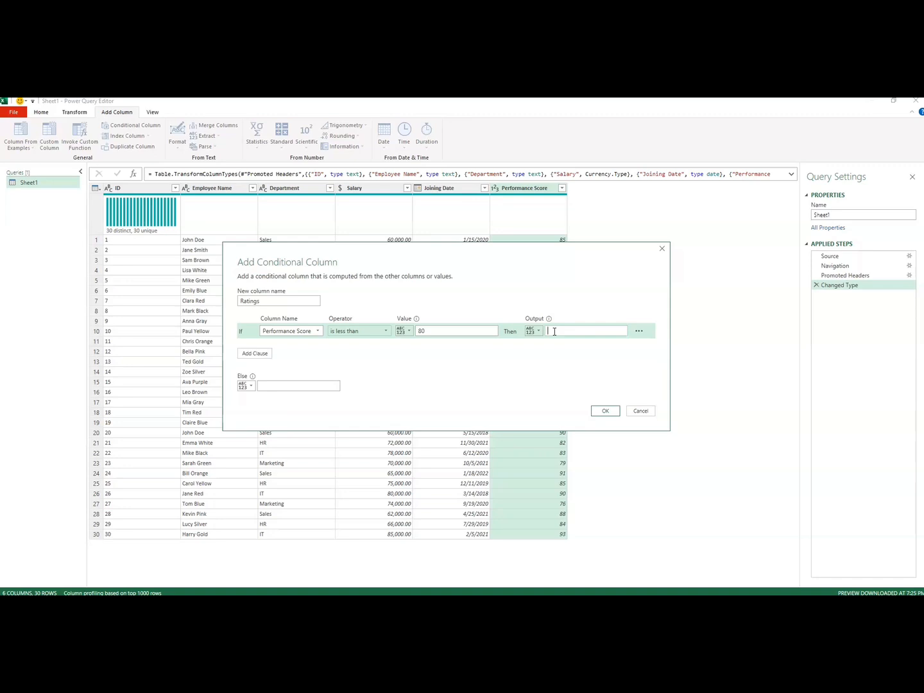
text(Low)
- Add a second clause so that a Performance Score that is less than or equal to 89 outputs Medium
click(251, 355)
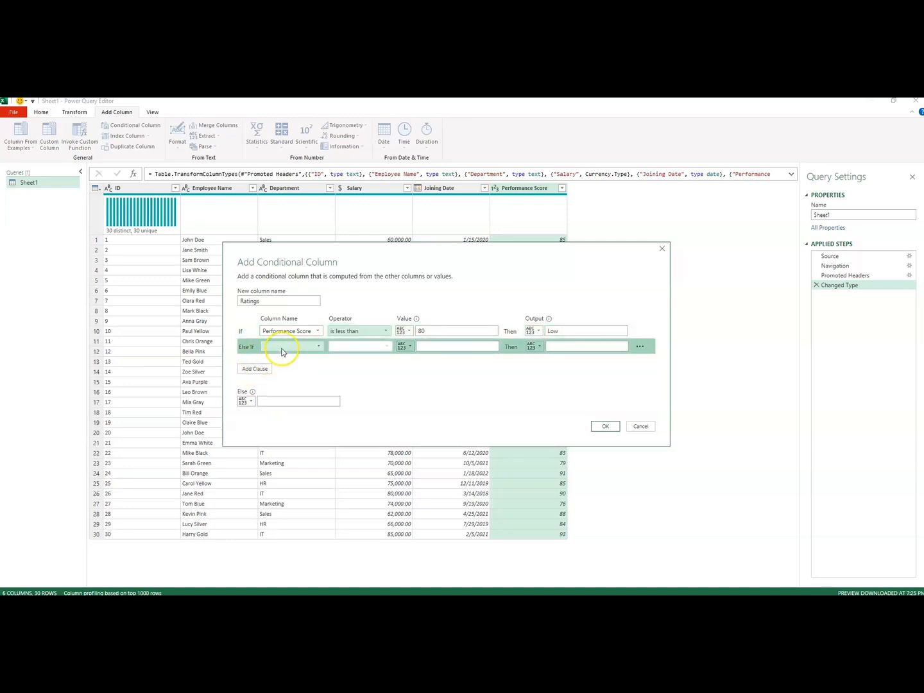
click(280, 349)
click(287, 406)
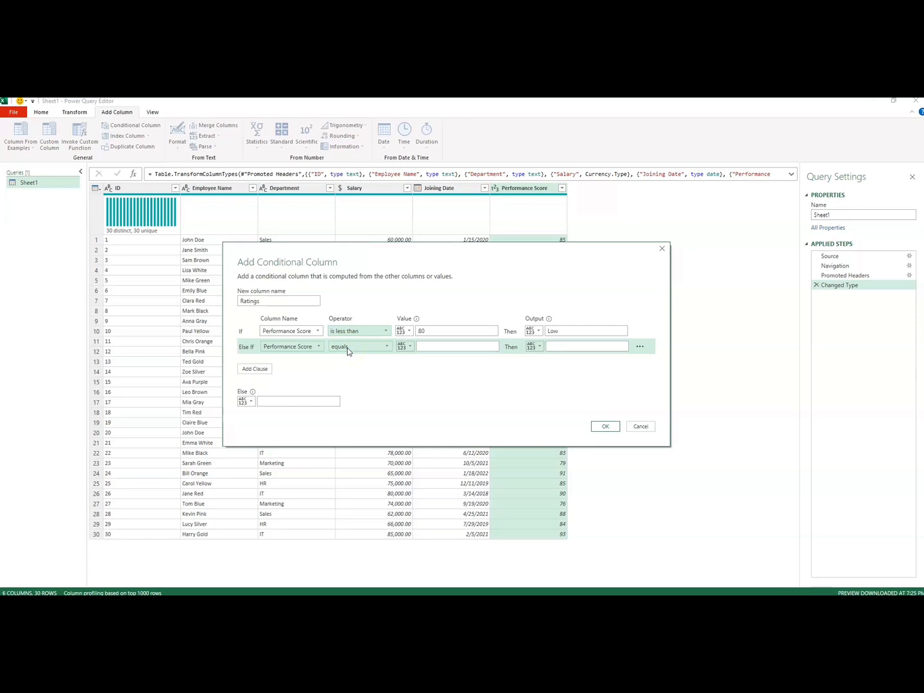
click(385, 347)
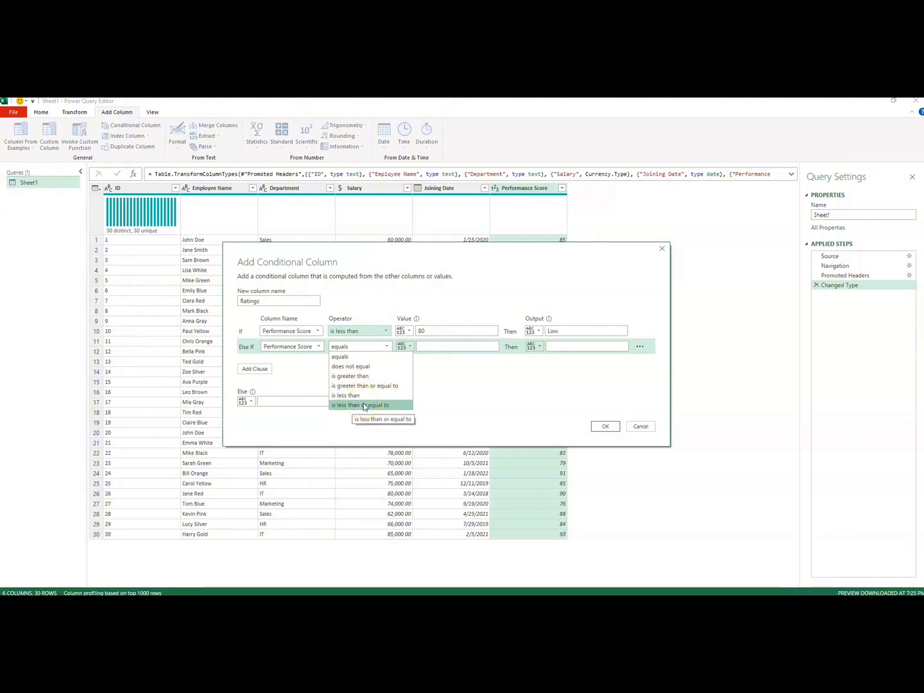
click(345, 406)
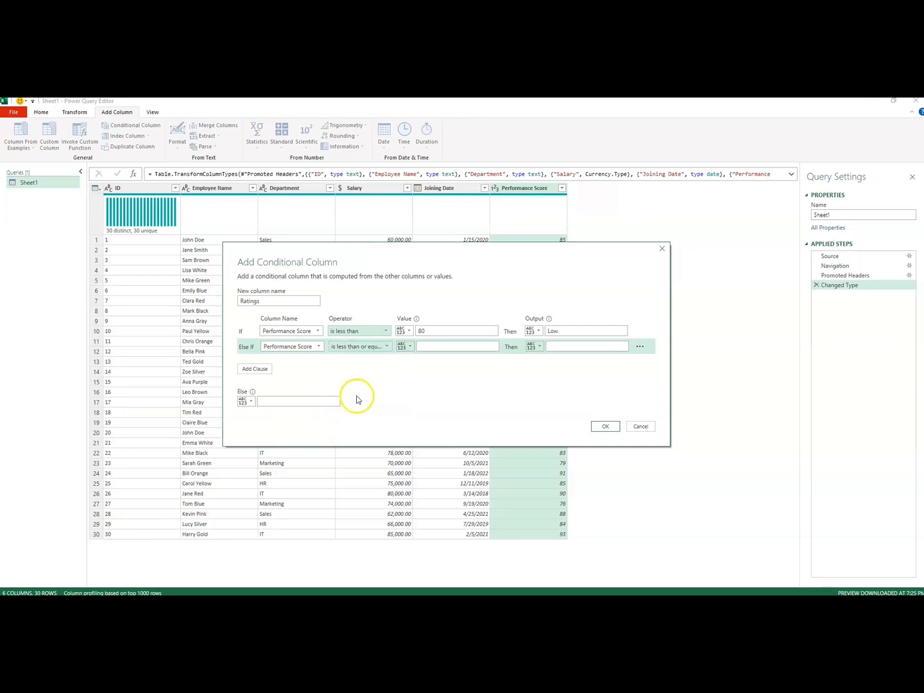
click(433, 346)
text(89)
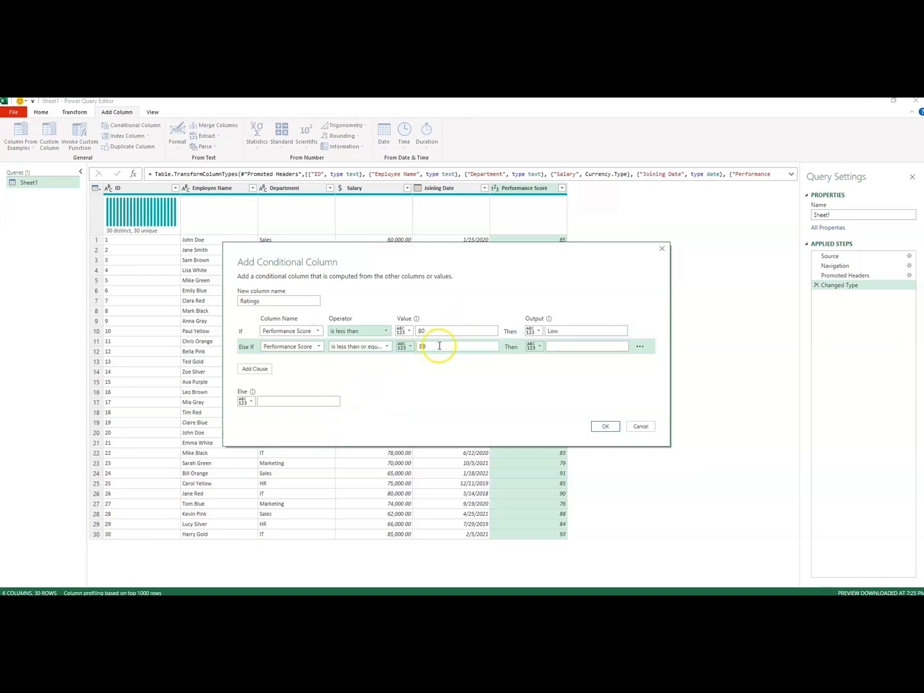
click(555, 349)
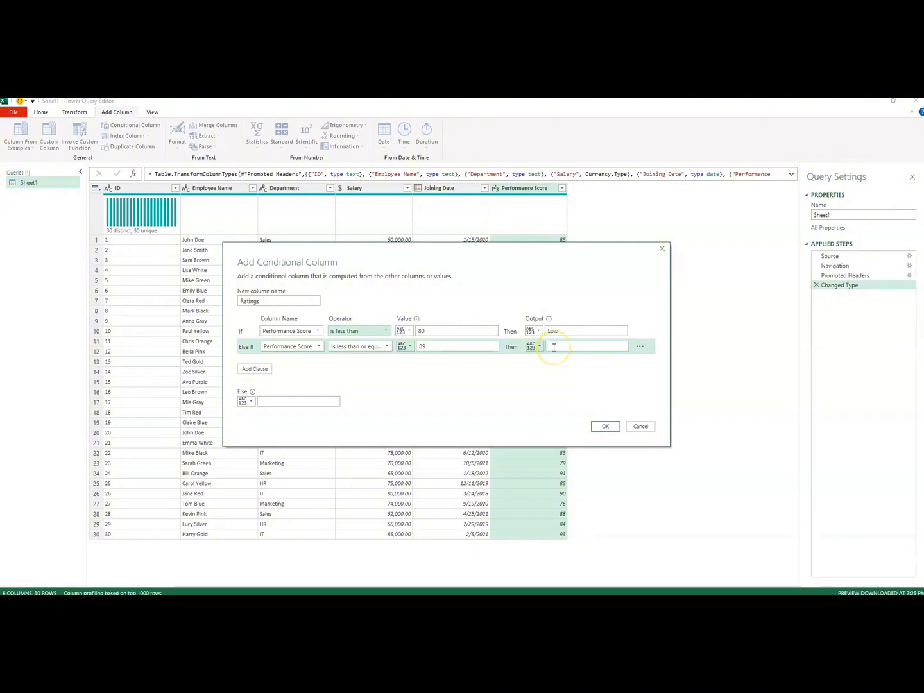
text(Medium)
- Add a third clause so that a Performance Score that is greater than or equal to 90 outputs High
click(259, 371)
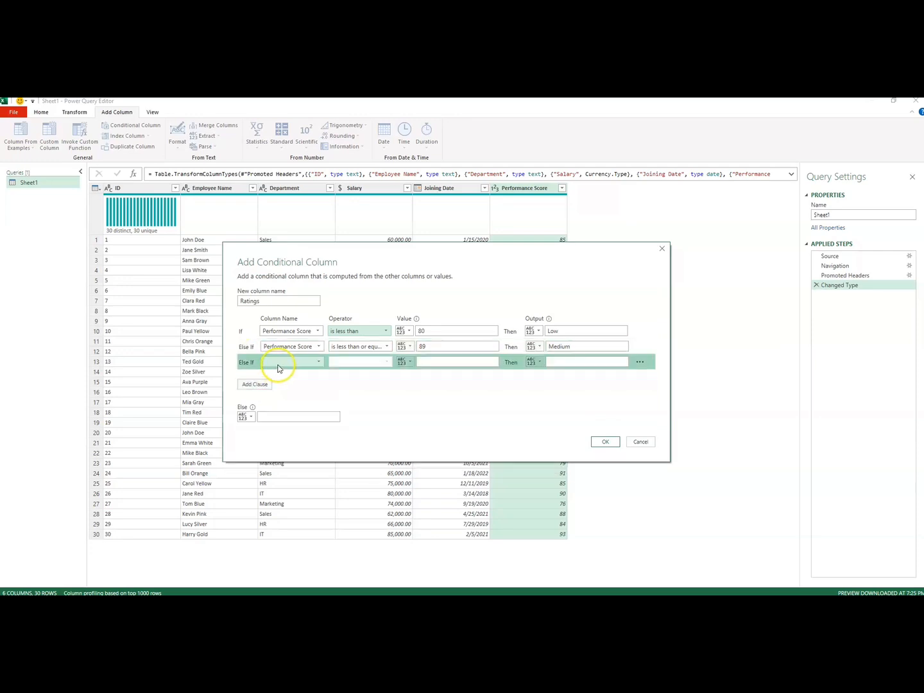
click(280, 368)
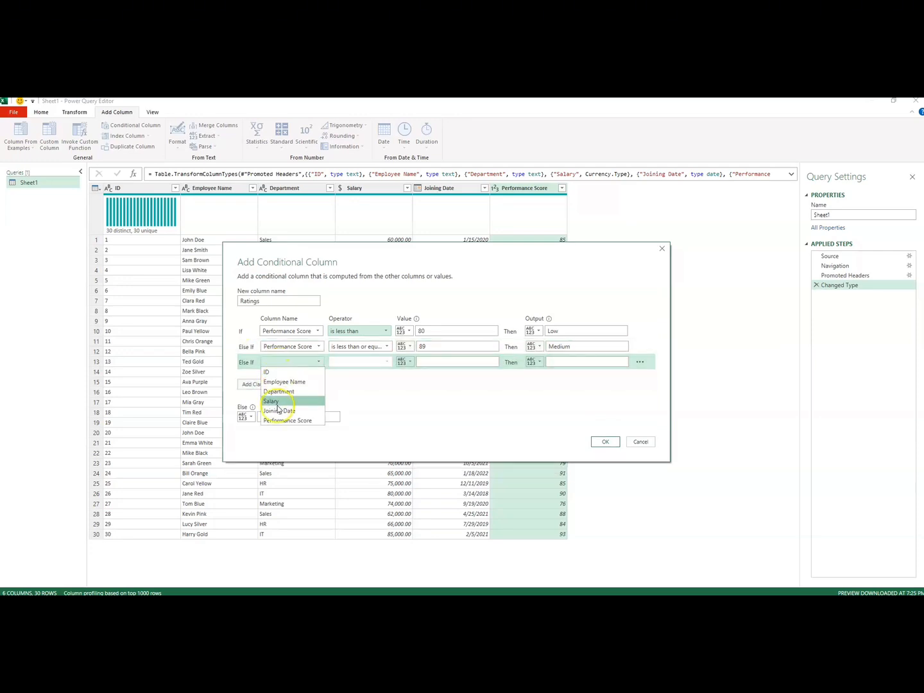
click(279, 423)
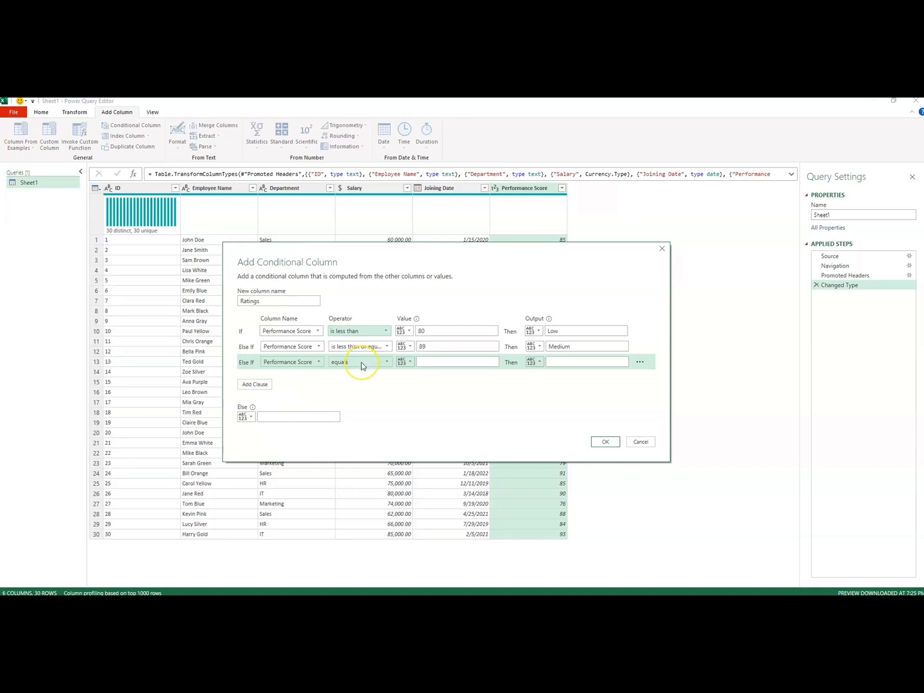
click(361, 363)
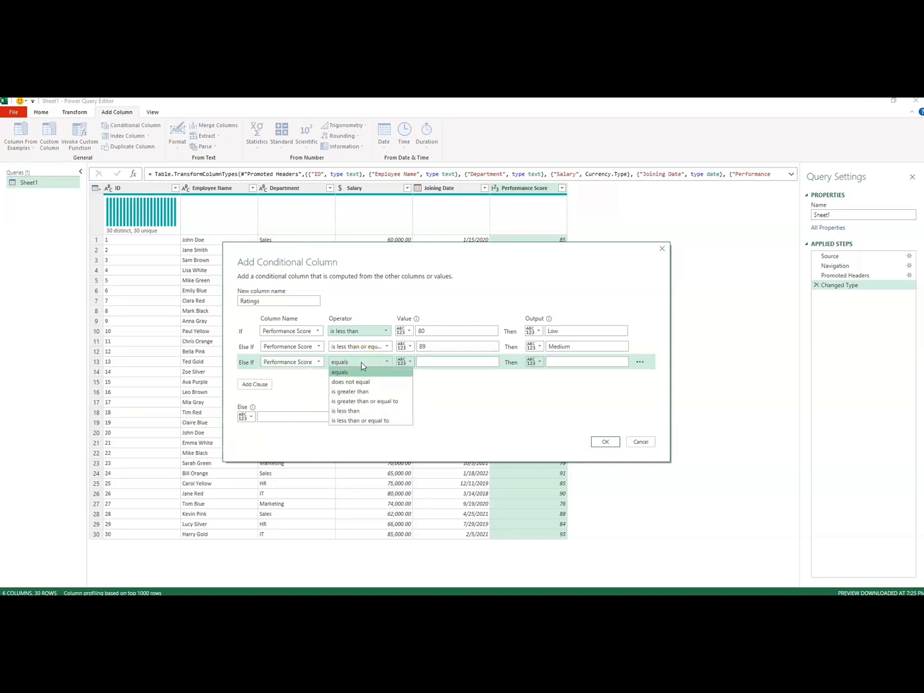
click(375, 401)
click(431, 363)
text(90)
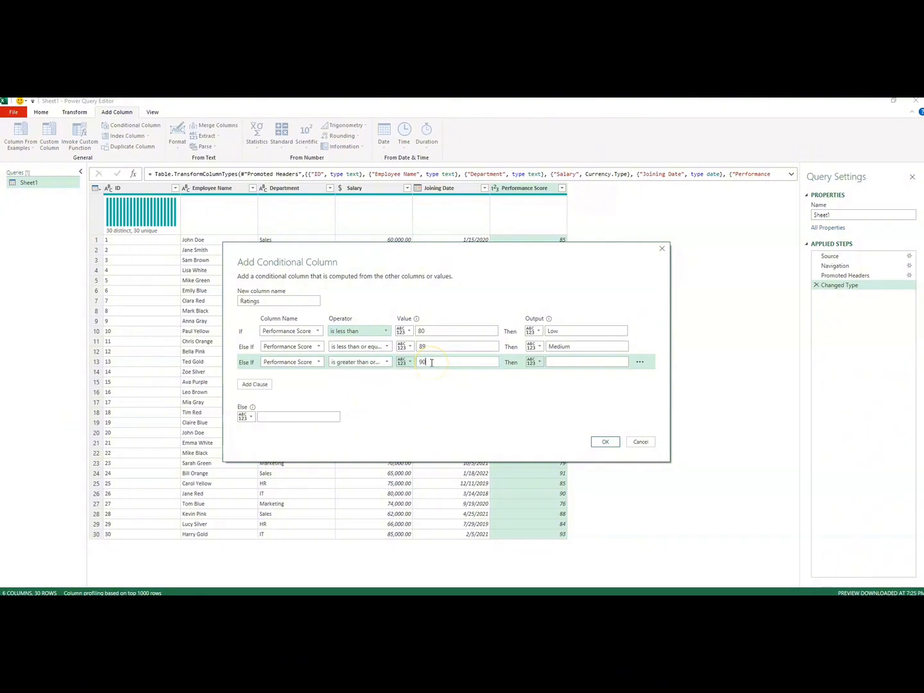
click(556, 364)
text(High)
- Set the Else output to Others and create the Ratings conditional column
click(261, 417)
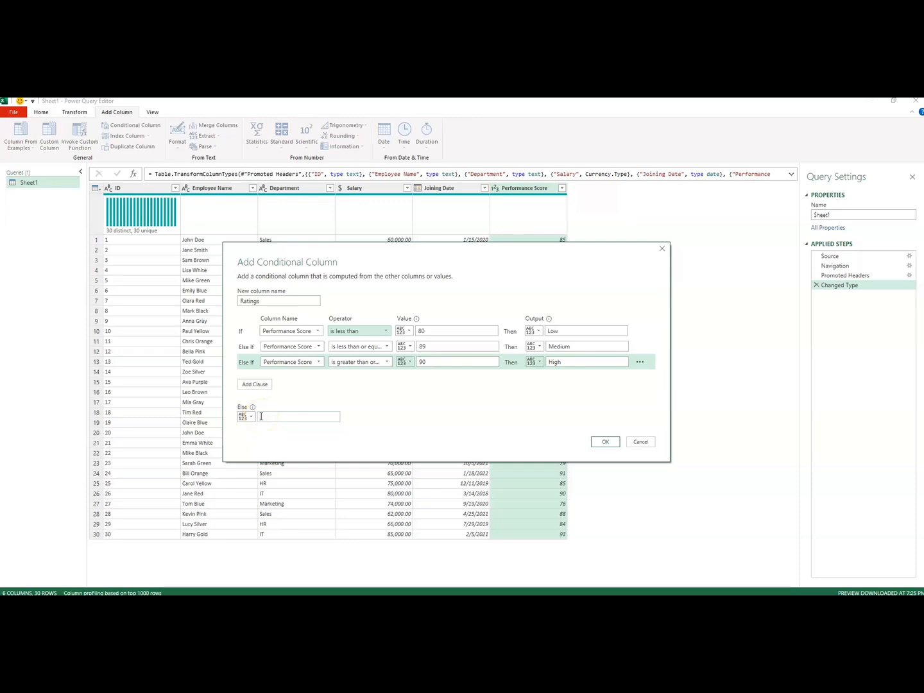
click(263, 418)
text(Others)
click(305, 348)
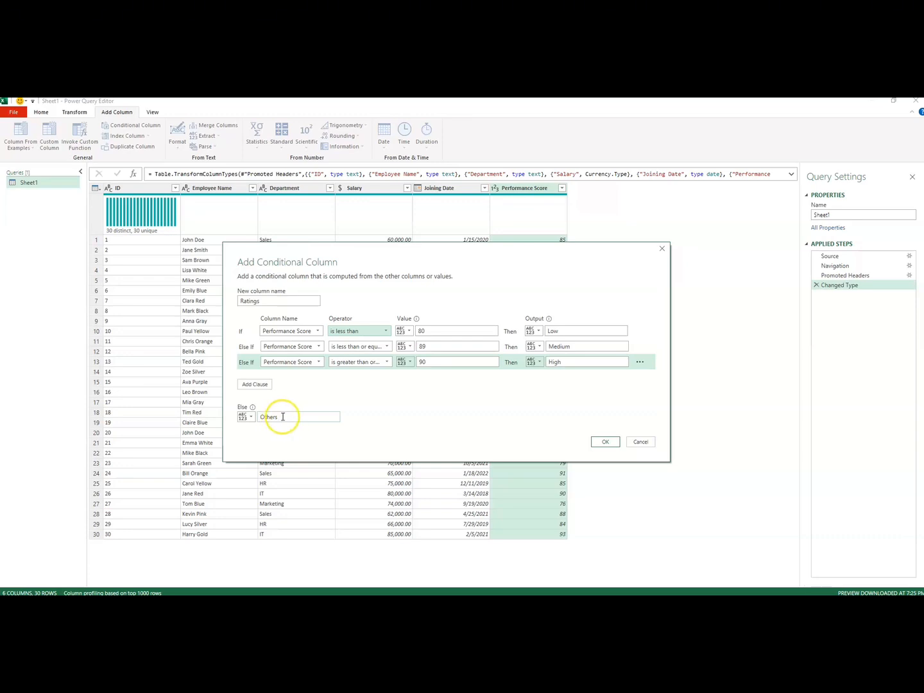
drag(283, 418, 251, 418)
click(606, 442)
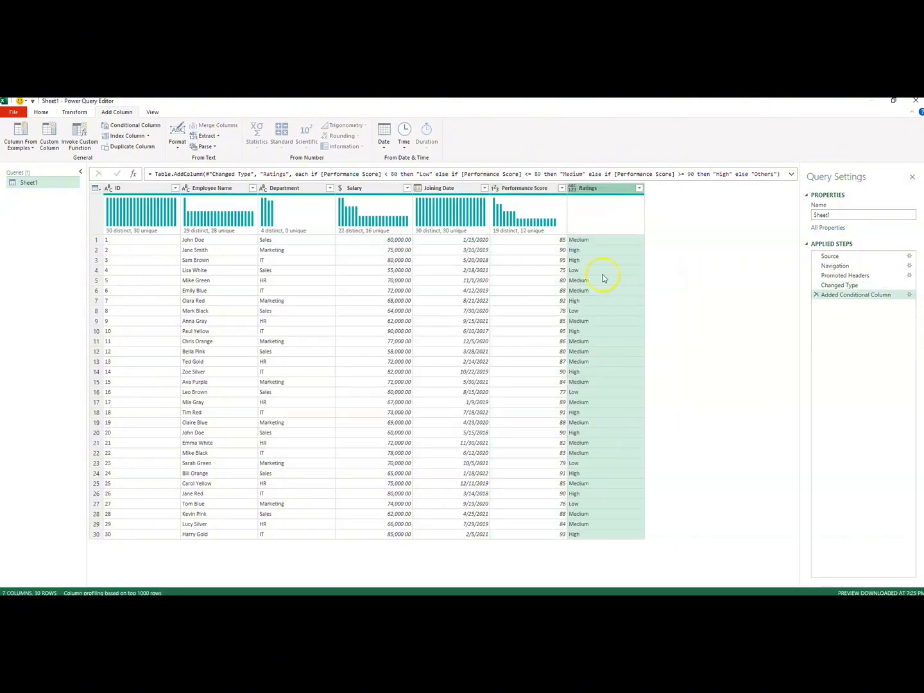
- Review the ratings assigned to the employees in the new Ratings column
click(586, 189)
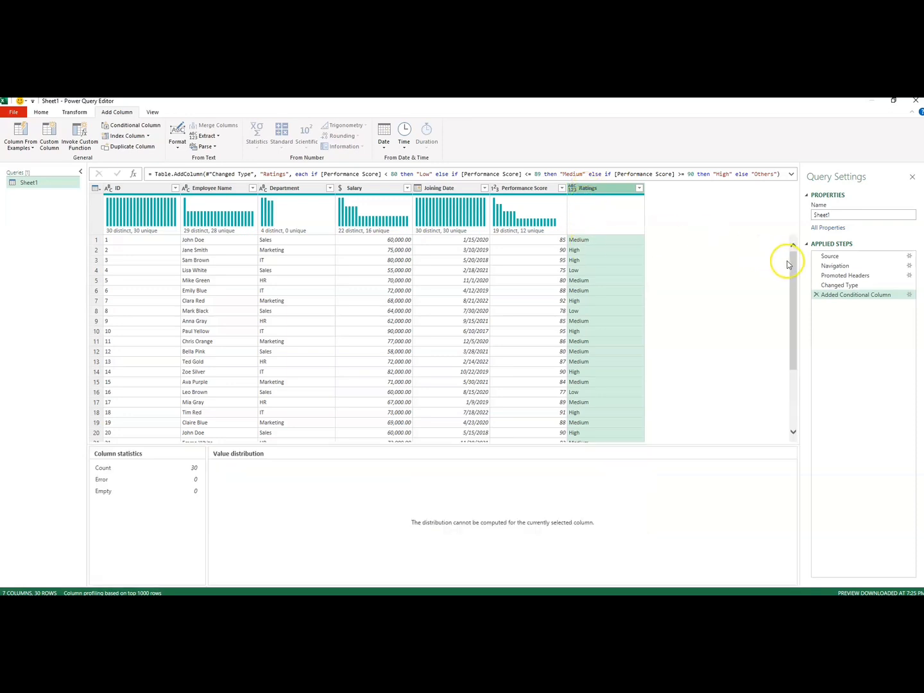
scroll(789, 267, down, 4)
scroll(789, 274, up, 4)
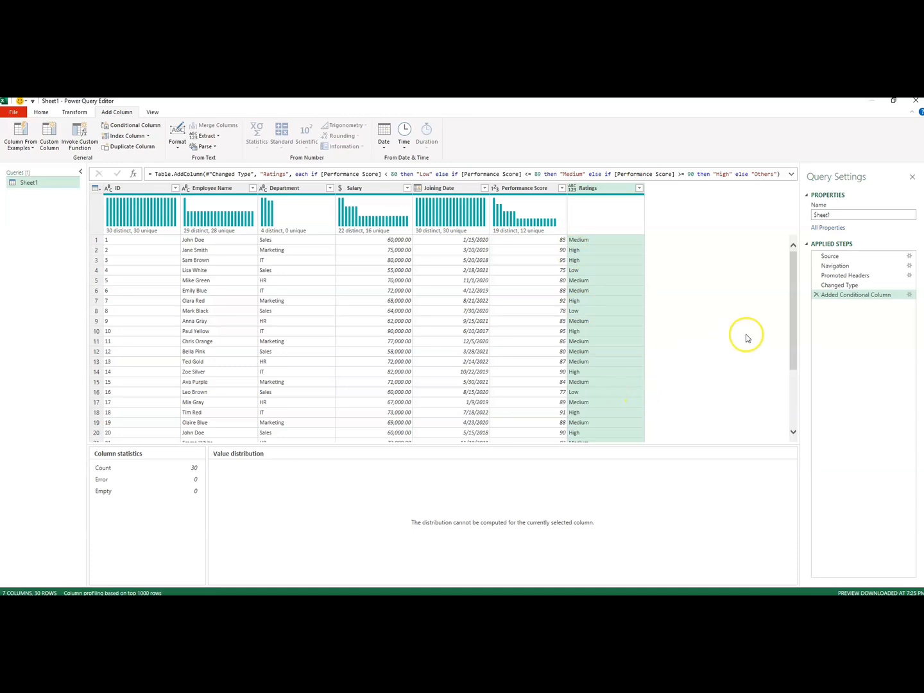
mouse_move(794, 320)
mouse_down()
mouse_move(792, 356)
mouse_move(791, 307)
mouse_up()
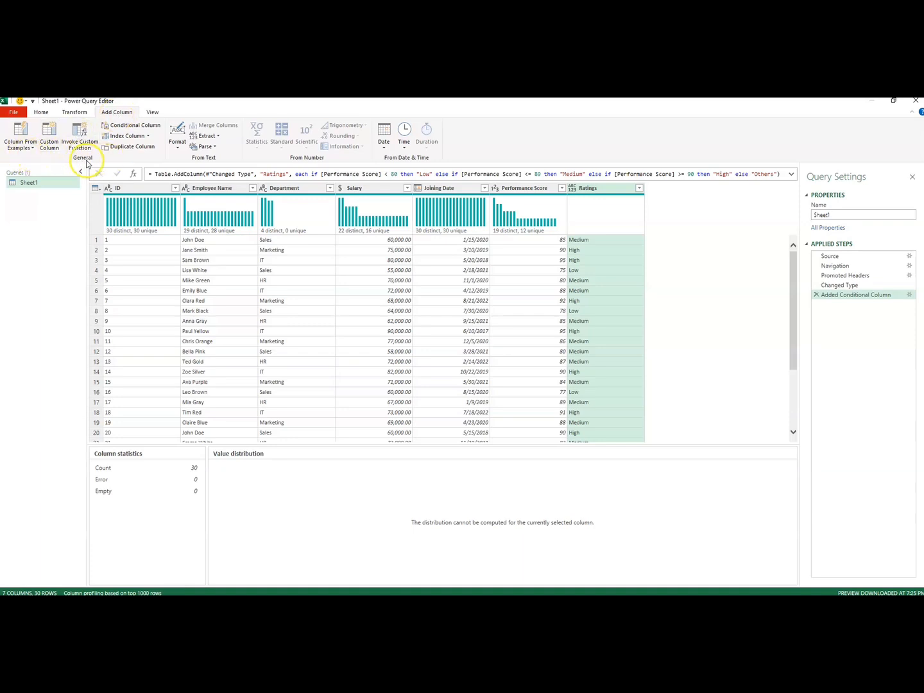
click(32, 148)
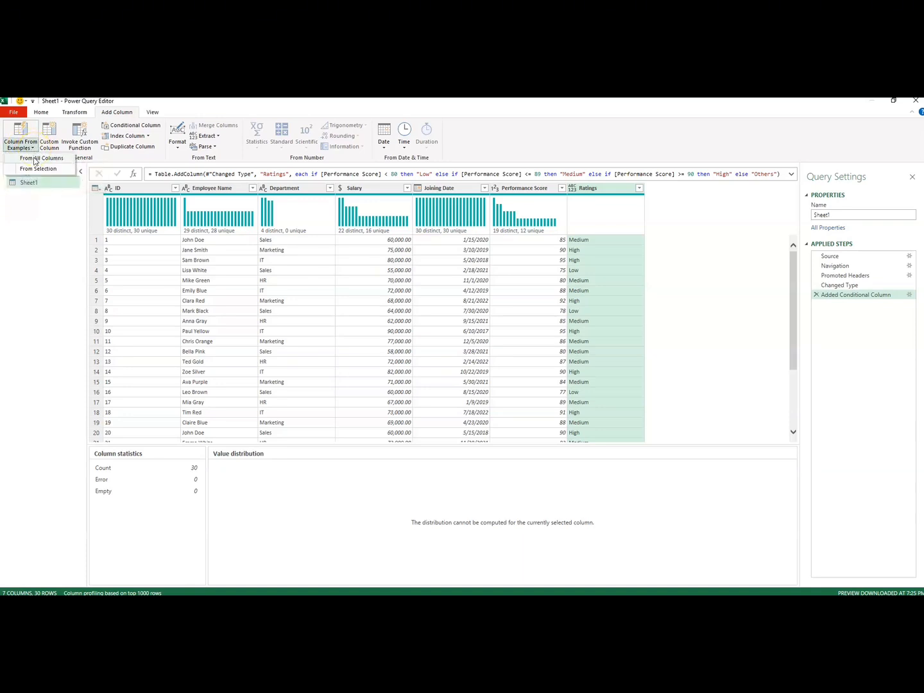
click(71, 172)
click(691, 265)
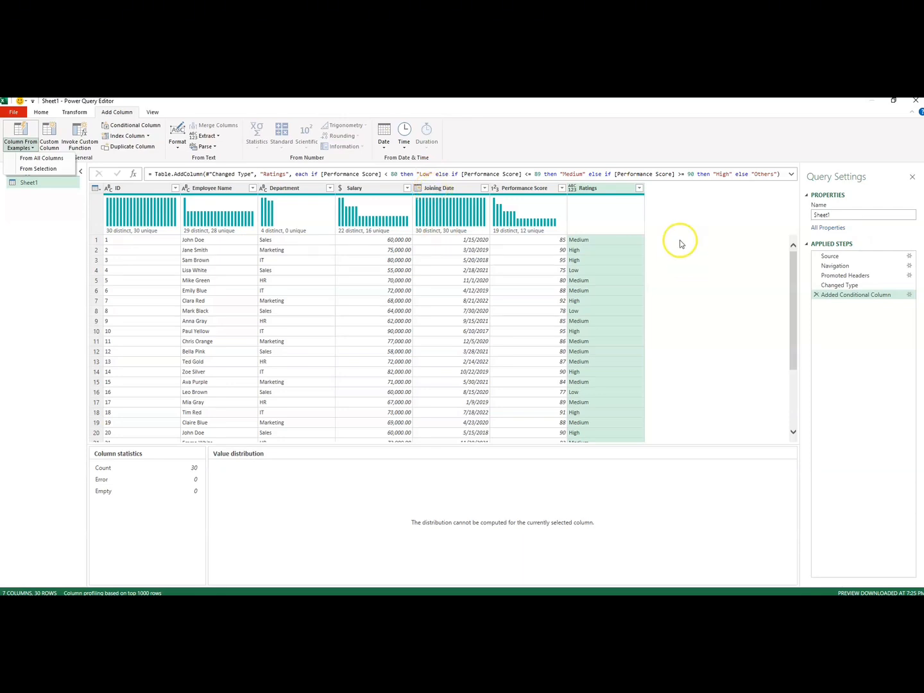
- Start a new column from examples that uses only the Joining Date column as its source
click(441, 189)
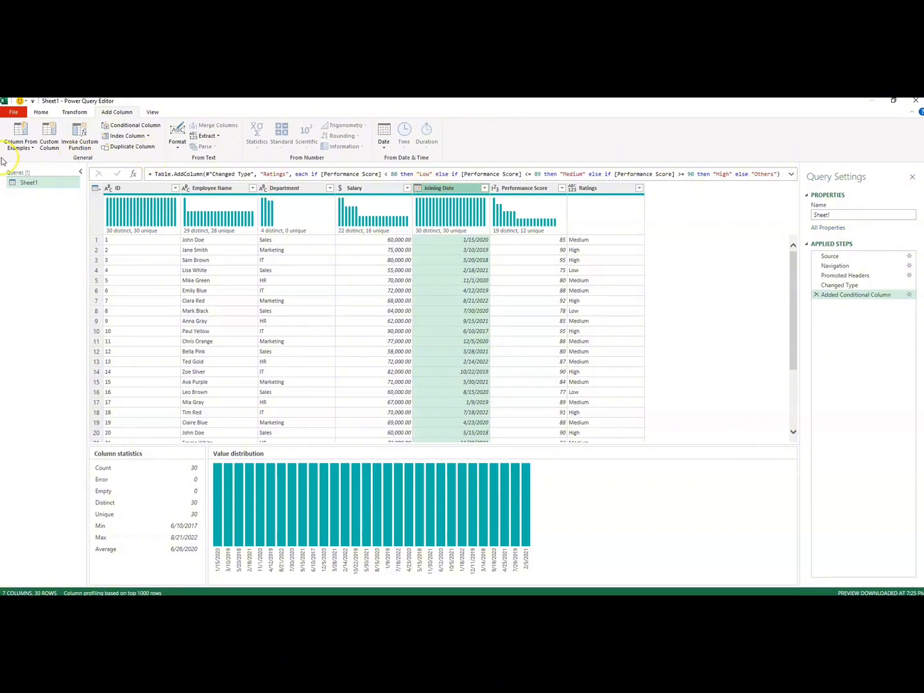
click(33, 148)
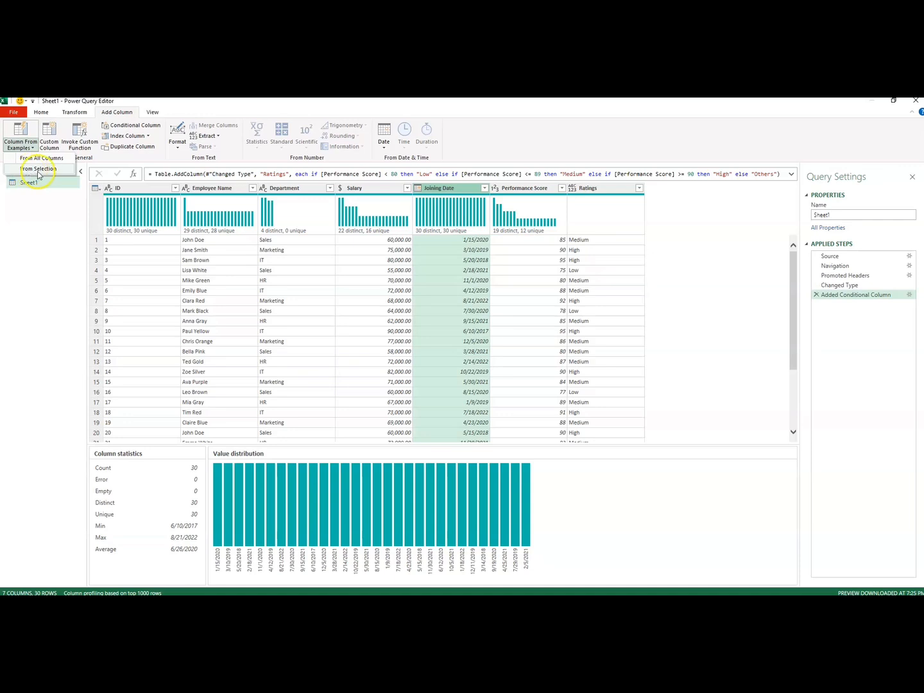
click(27, 175)
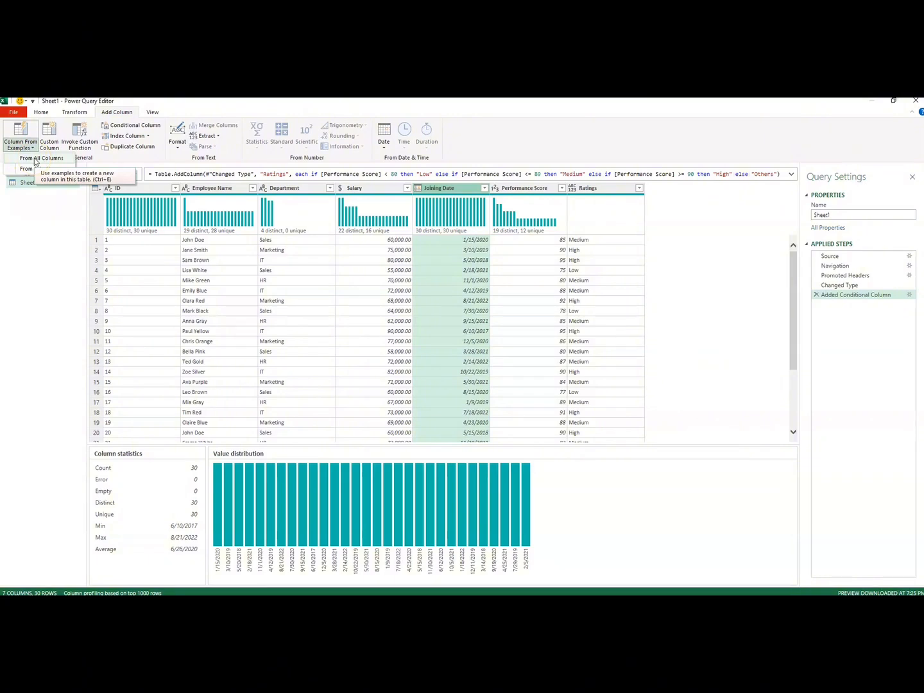
click(32, 162)
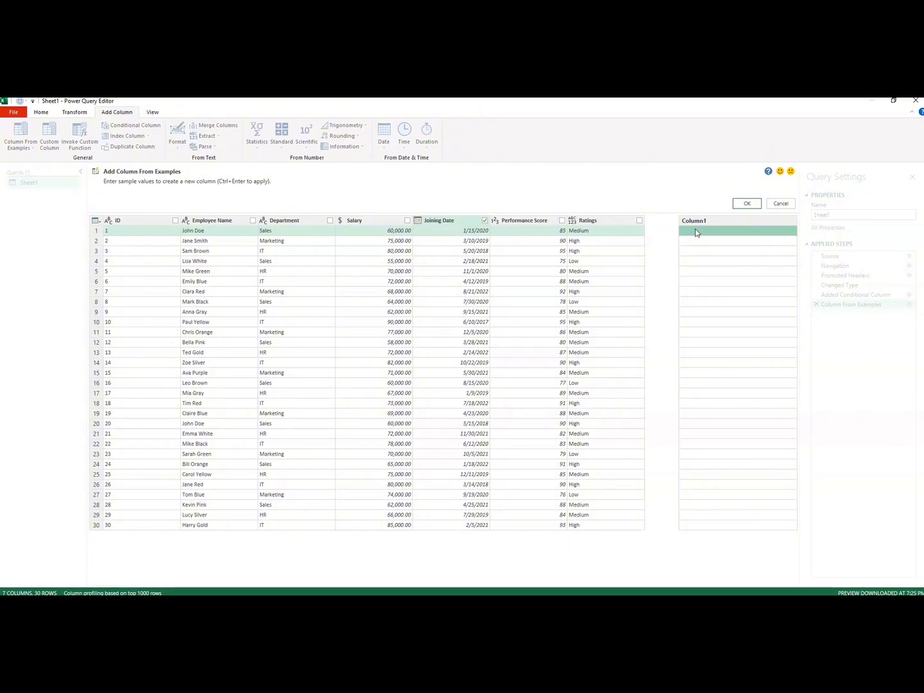
- Enter 15-Jan-2020 as the example value for the first row of the new column
text(15)
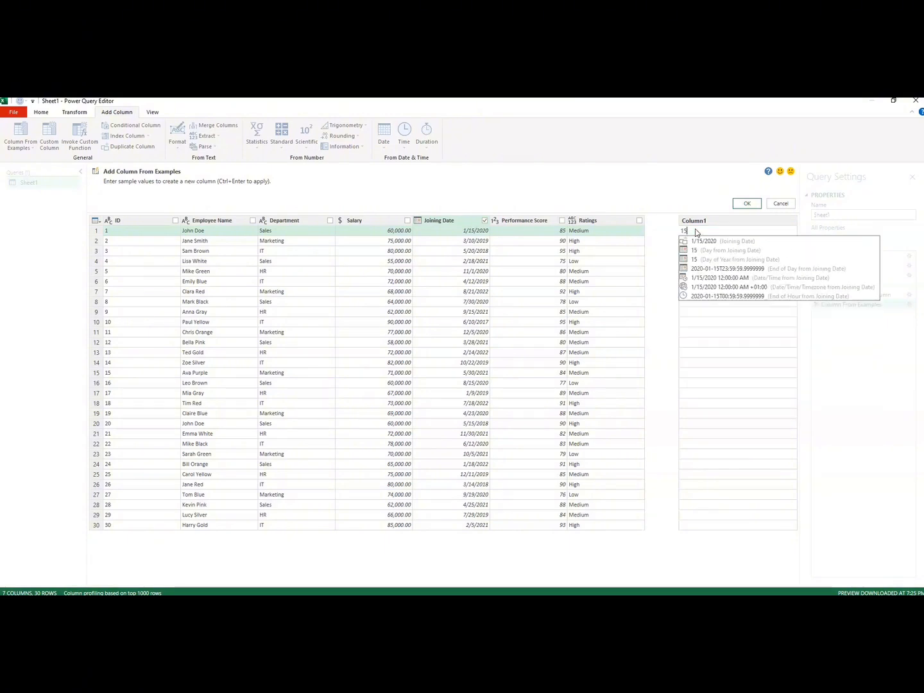
text(-J)
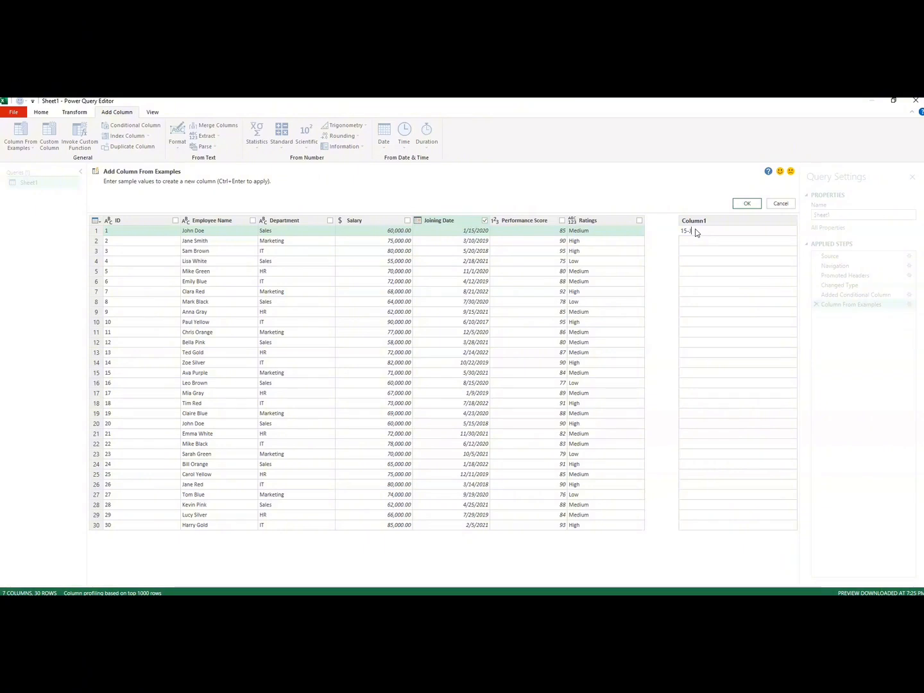
text(an-2020)
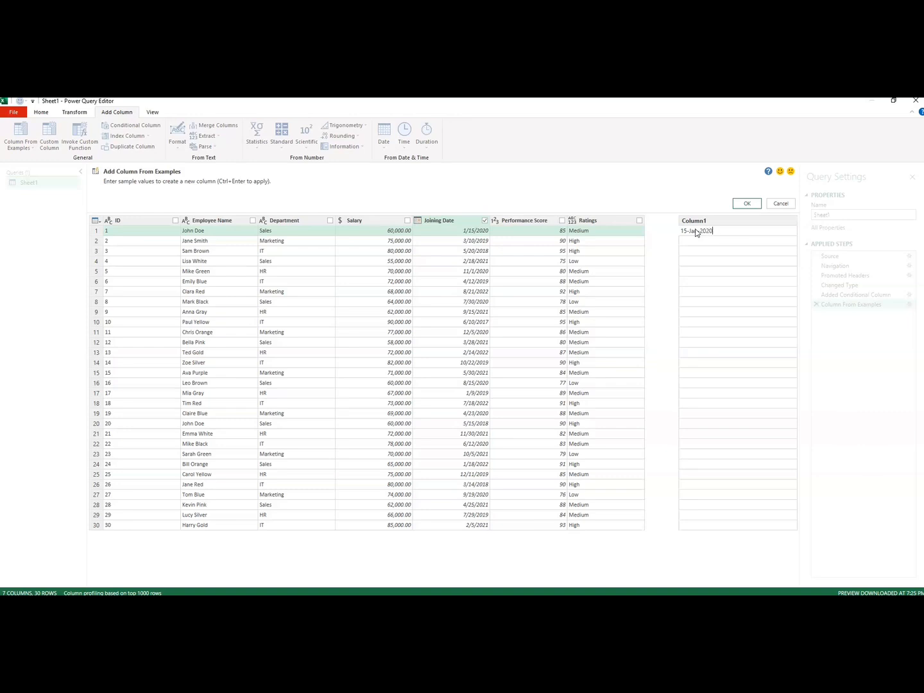
key(Return)
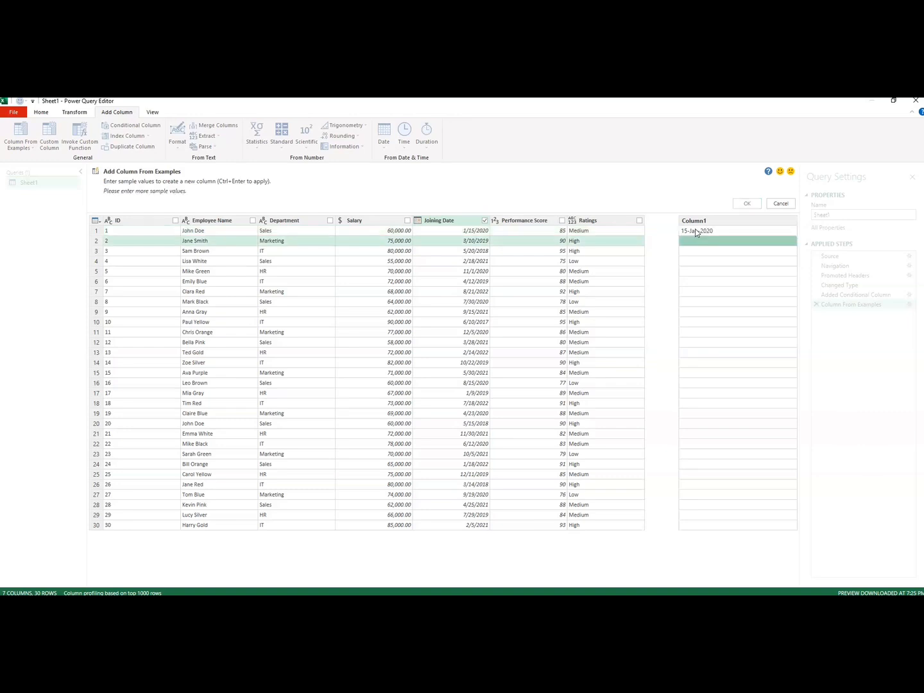
- Enter 10-Mar-2019 as the example value for the second row and create the column from the examples
text(1)
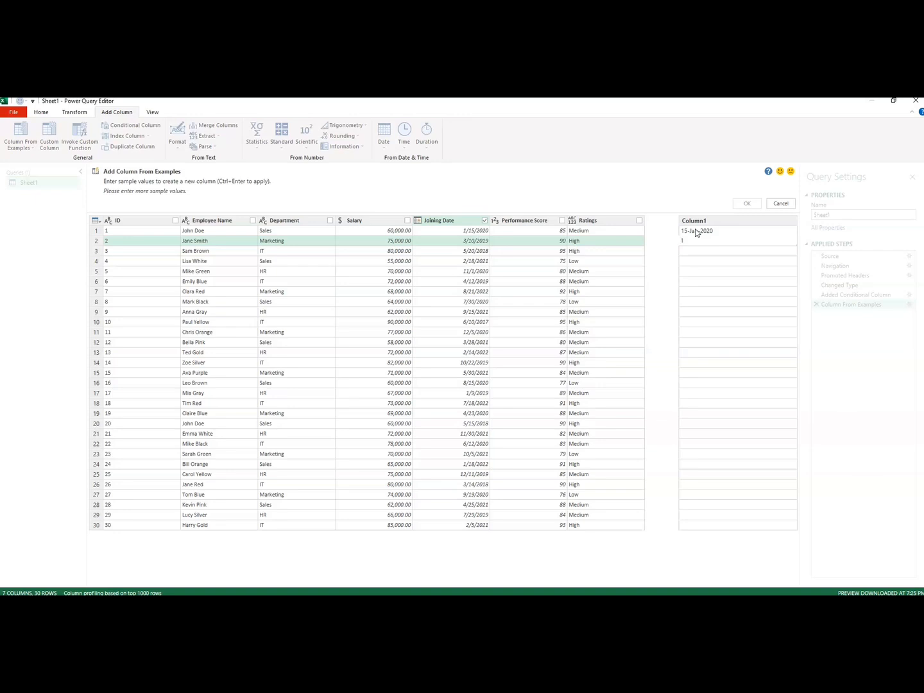
text(0-Mar-2019)
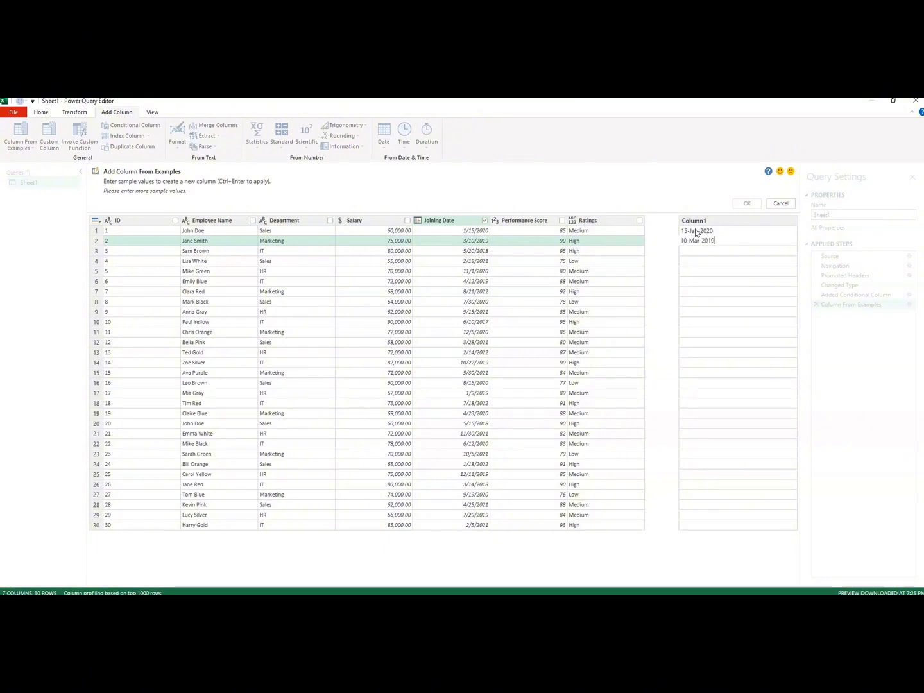
key(Return)
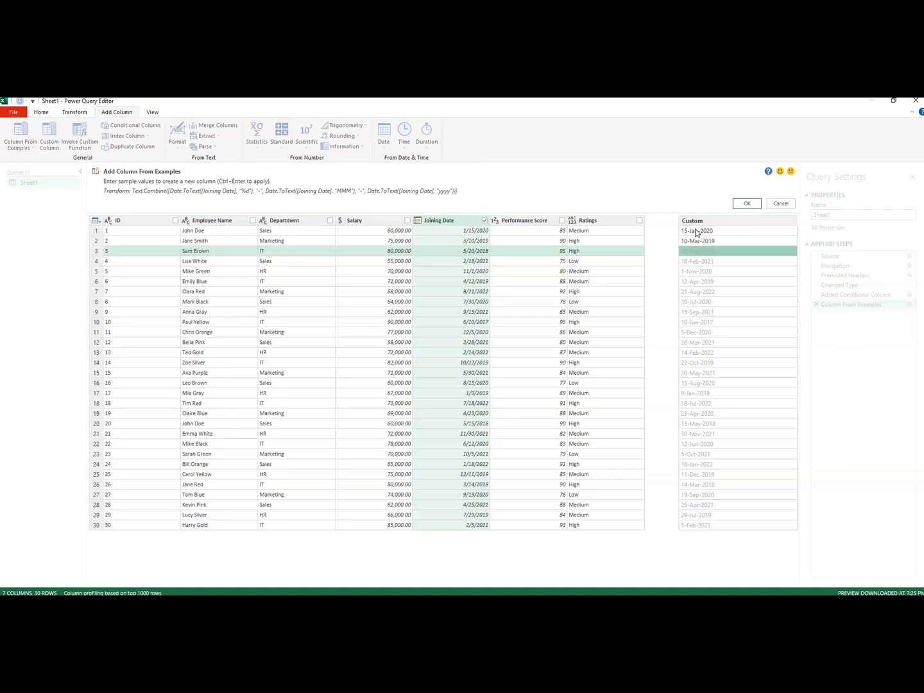
click(747, 203)
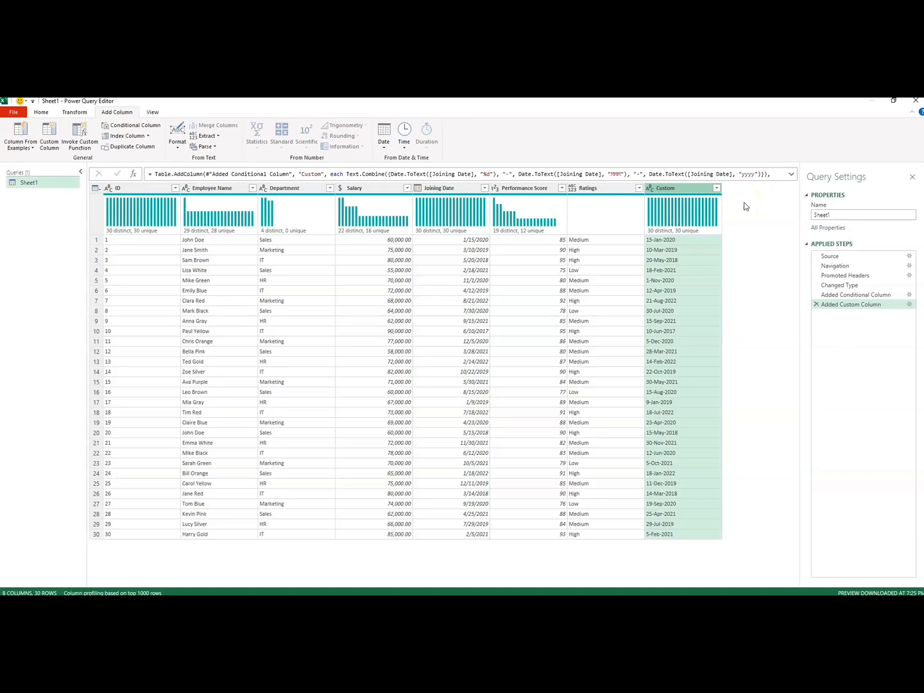
- Rename the new Custom column as Hire Date
double_click(673, 189)
key(BackSpace)
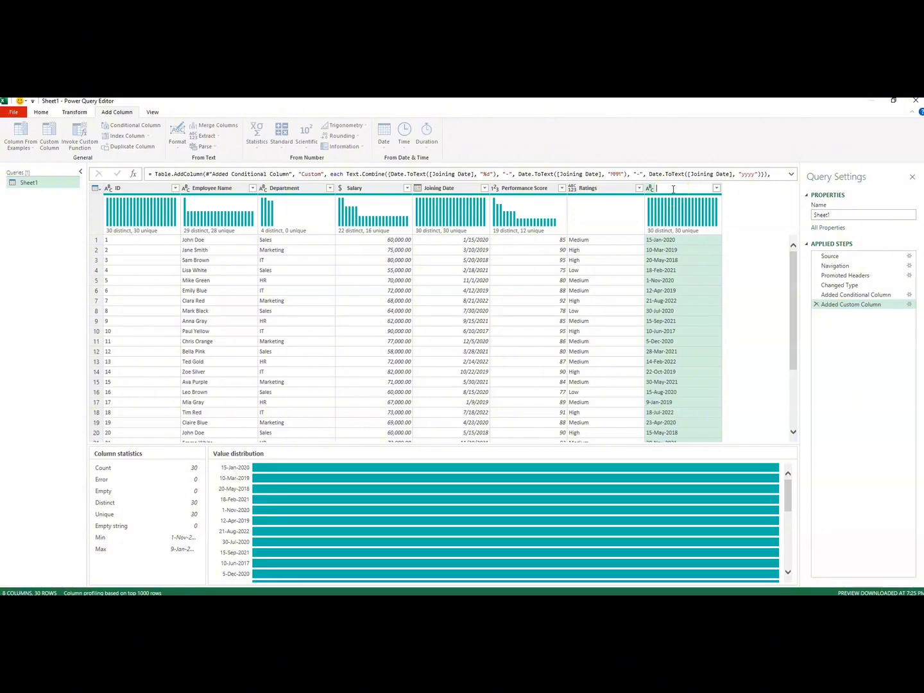
text(Hire Date)
key(Return)
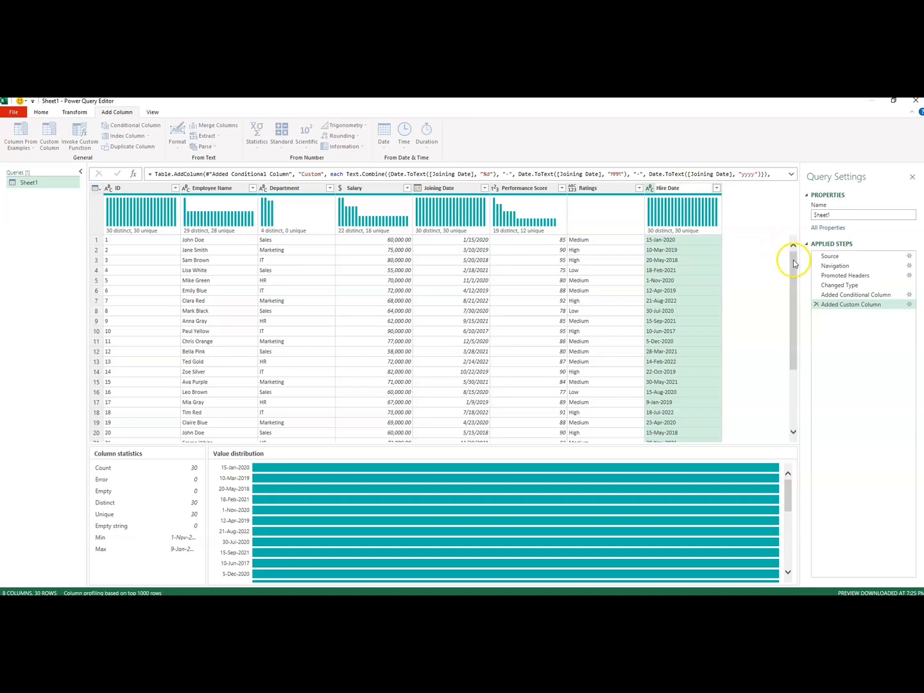